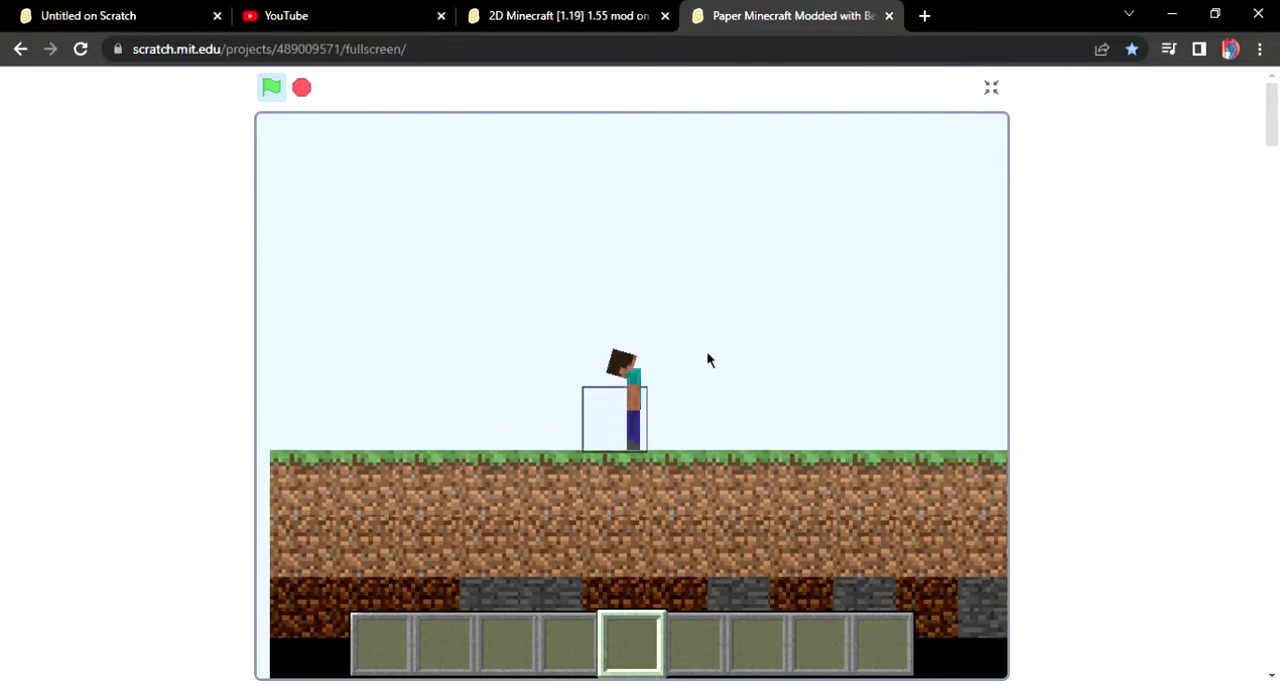
# Jump and walk the player right over to the crafting table and chest
pyautogui.press('w')
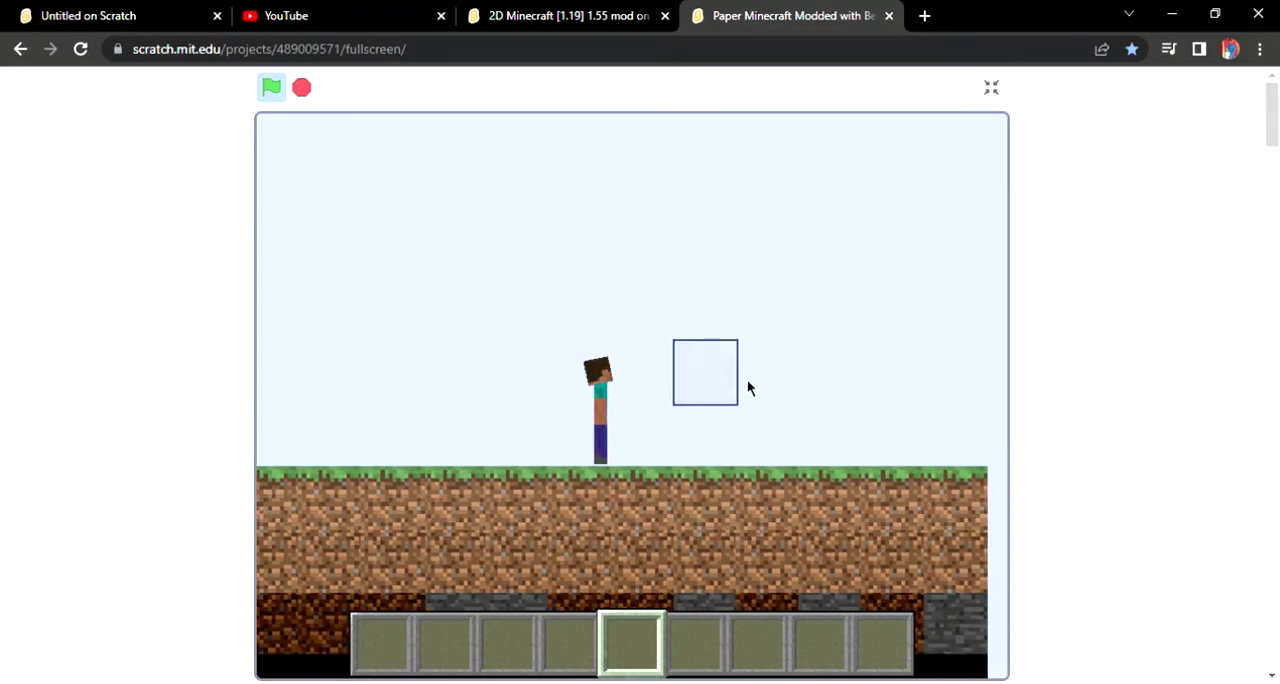
pyautogui.press('w')
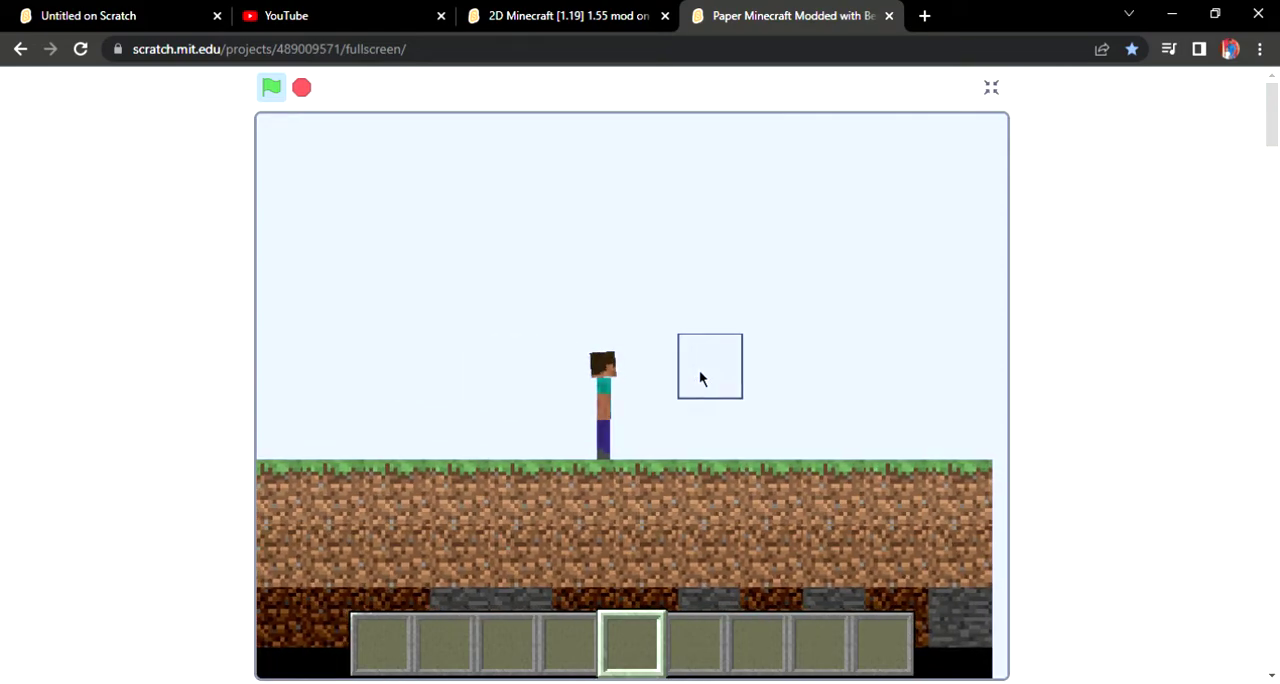
pyautogui.press('d')
pyautogui.press('w')
pyautogui.press('d')
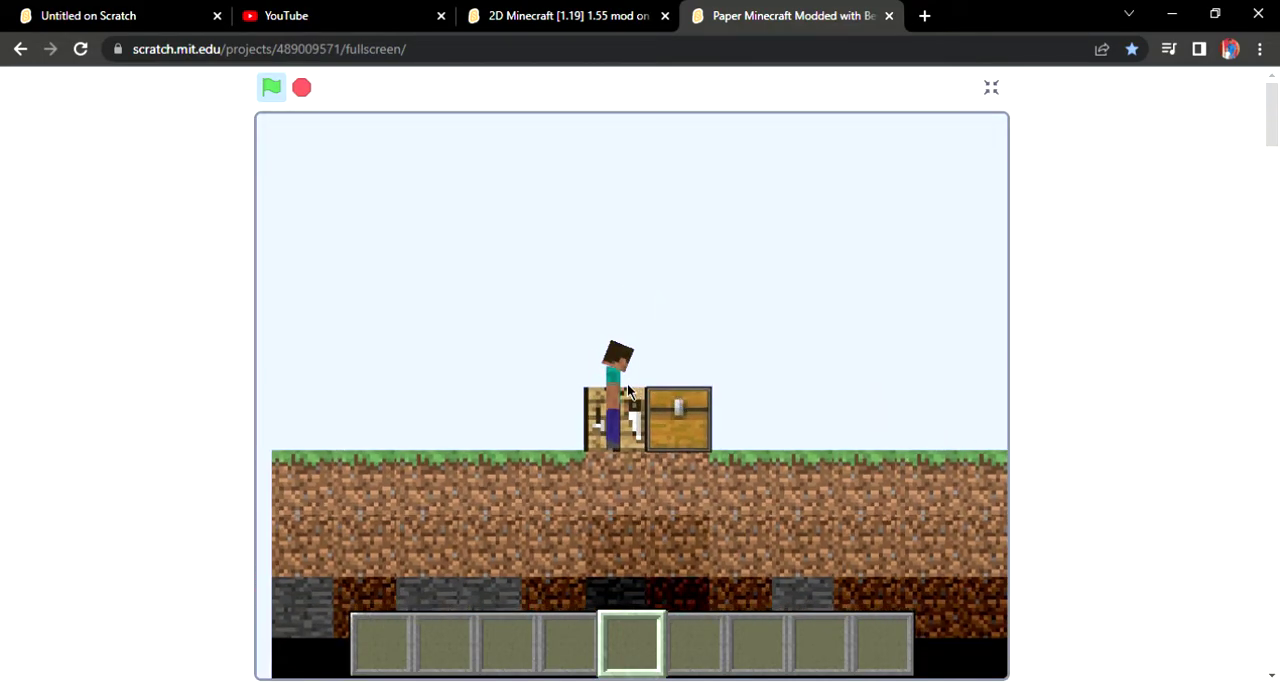
pyautogui.press('a')
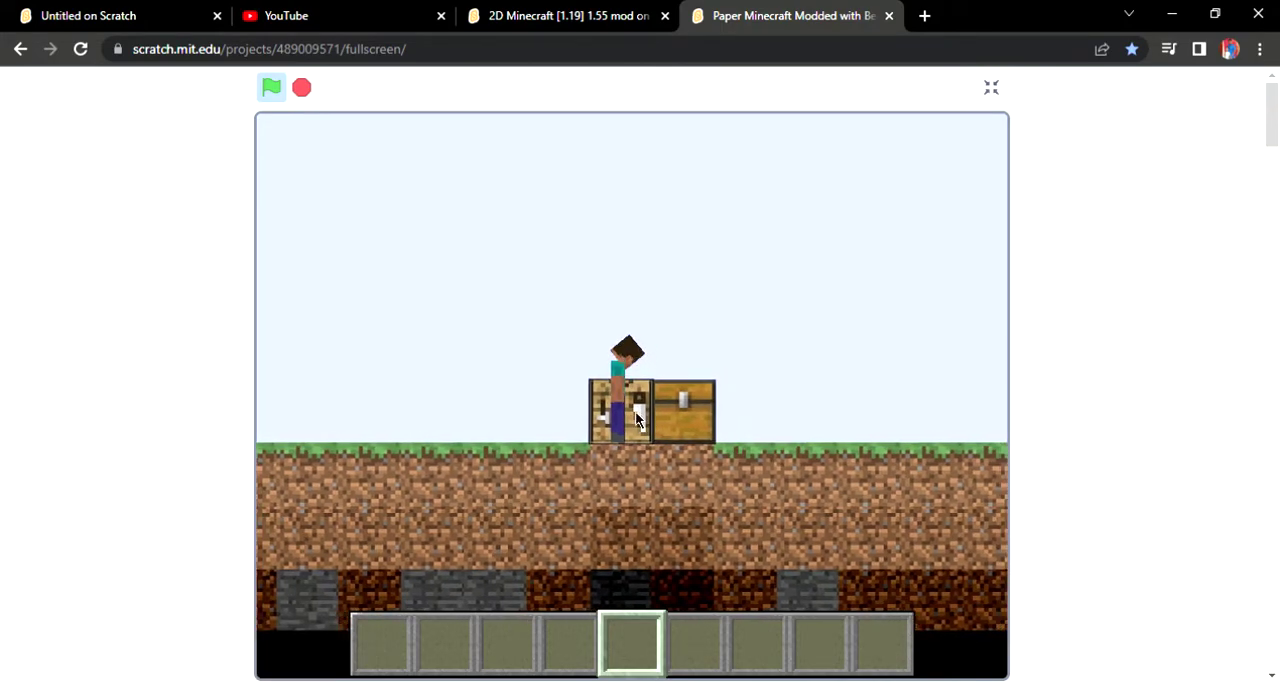
# Briefly open and close the crafting table, then open the chest beside it
pyautogui.click(638, 414)
pyautogui.press('e')
pyautogui.press('a')
pyautogui.click(690, 413)
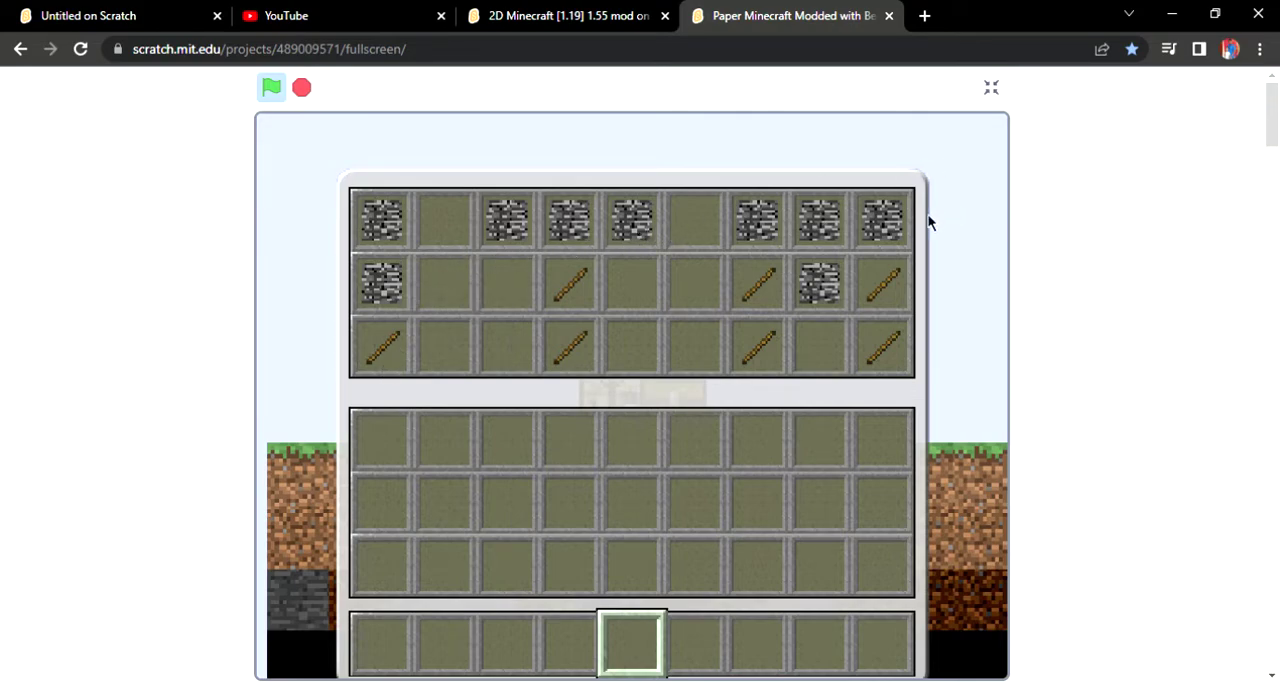
# Move a stack of three bedrock and two sticks from the chest into the inventory
pyautogui.click(370, 228)
pyautogui.click(378, 285)
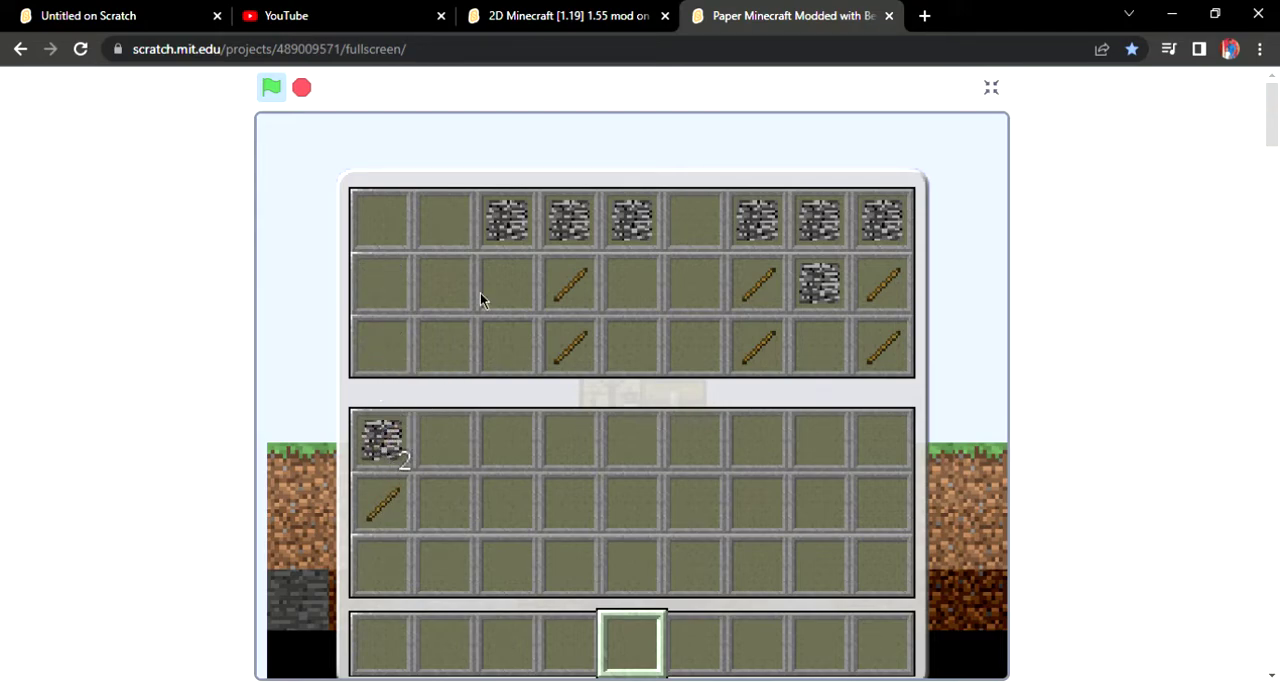
pyautogui.click(508, 233)
pyautogui.click(569, 222)
pyautogui.click(631, 222)
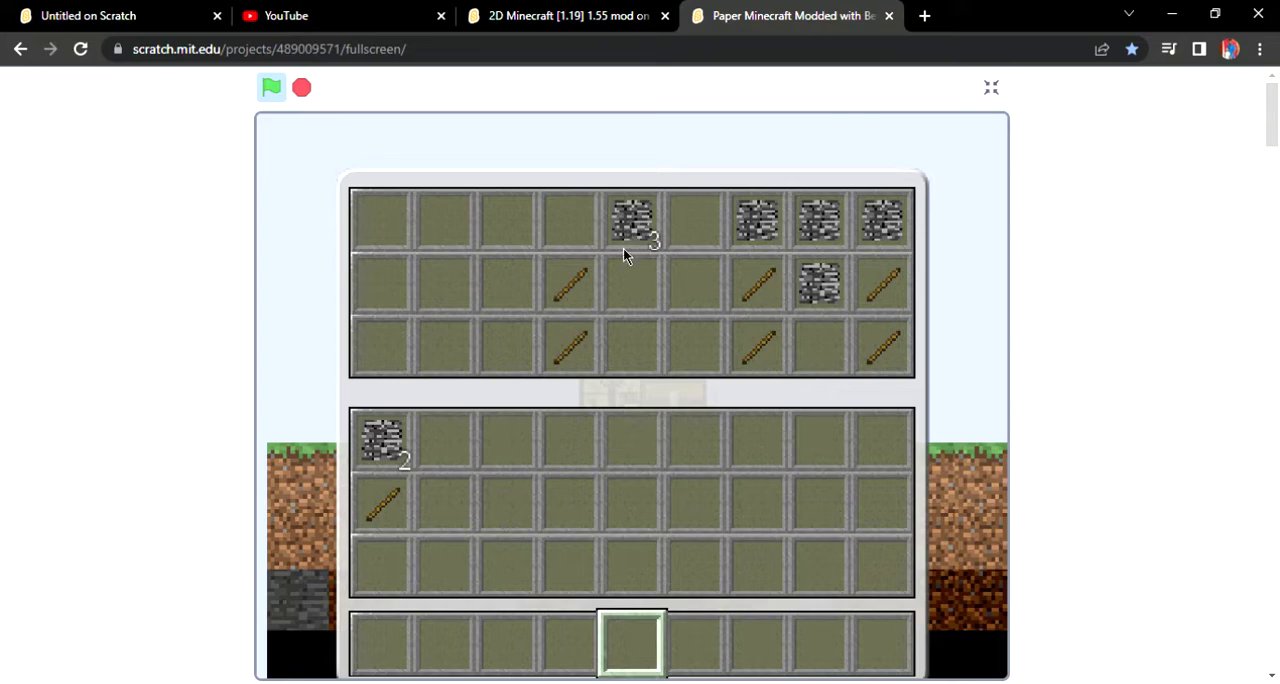
pyautogui.click(450, 435)
pyautogui.click(582, 291)
pyautogui.click(570, 350)
pyautogui.click(448, 500)
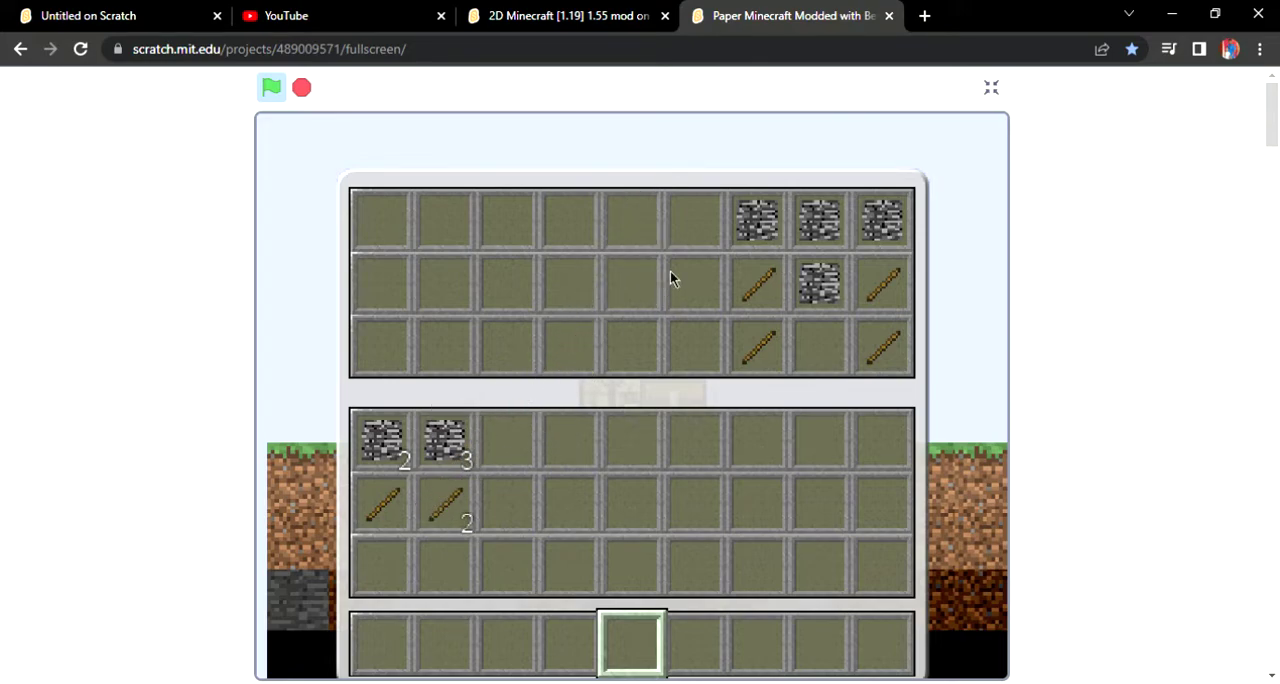
# Gather three more bedrock and store another pair of sticks in the inventory
pyautogui.click(760, 222)
pyautogui.click(820, 222)
pyautogui.click(820, 285)
pyautogui.click(827, 294)
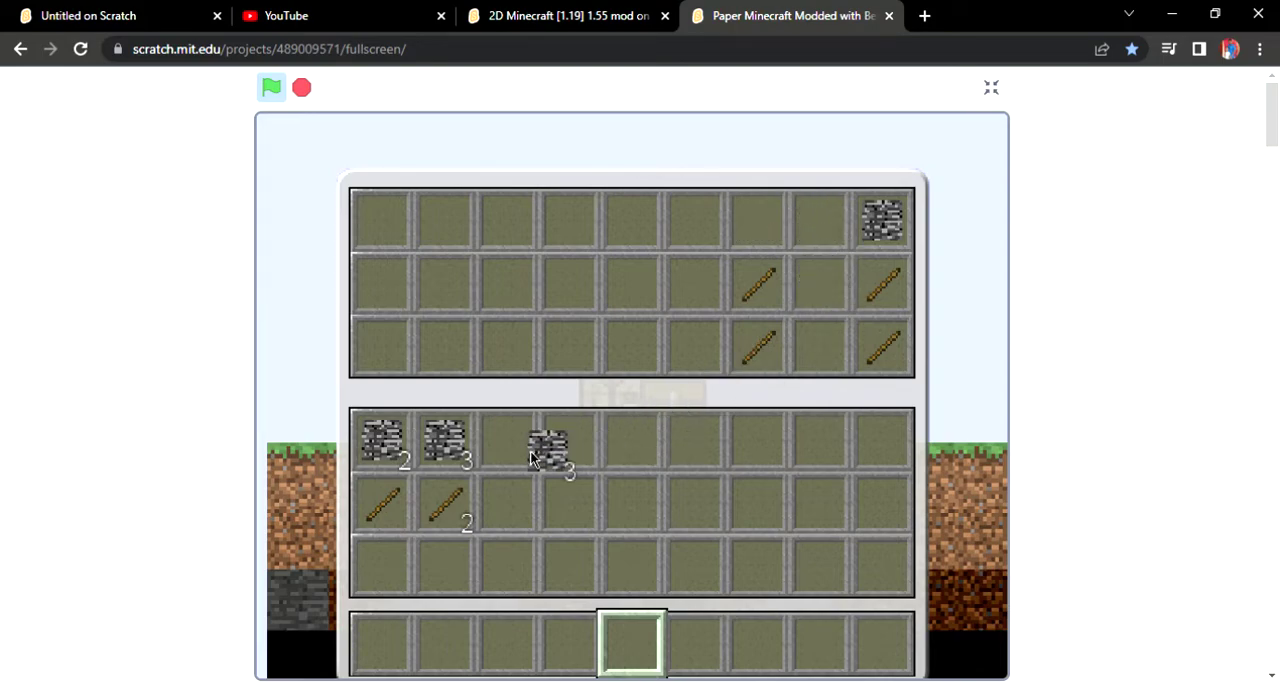
pyautogui.click(763, 345)
pyautogui.click(510, 505)
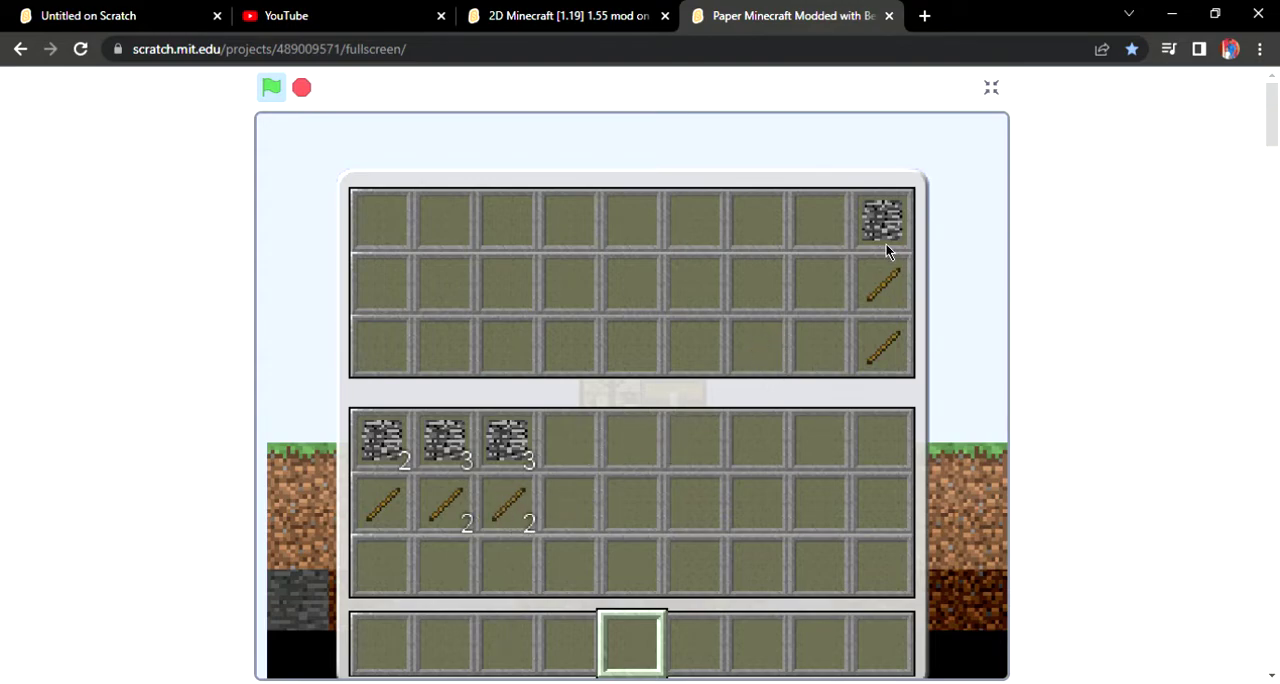
# Store the last bedrock and final two sticks, then close the empty chest
pyautogui.click(883, 220)
pyautogui.click(584, 438)
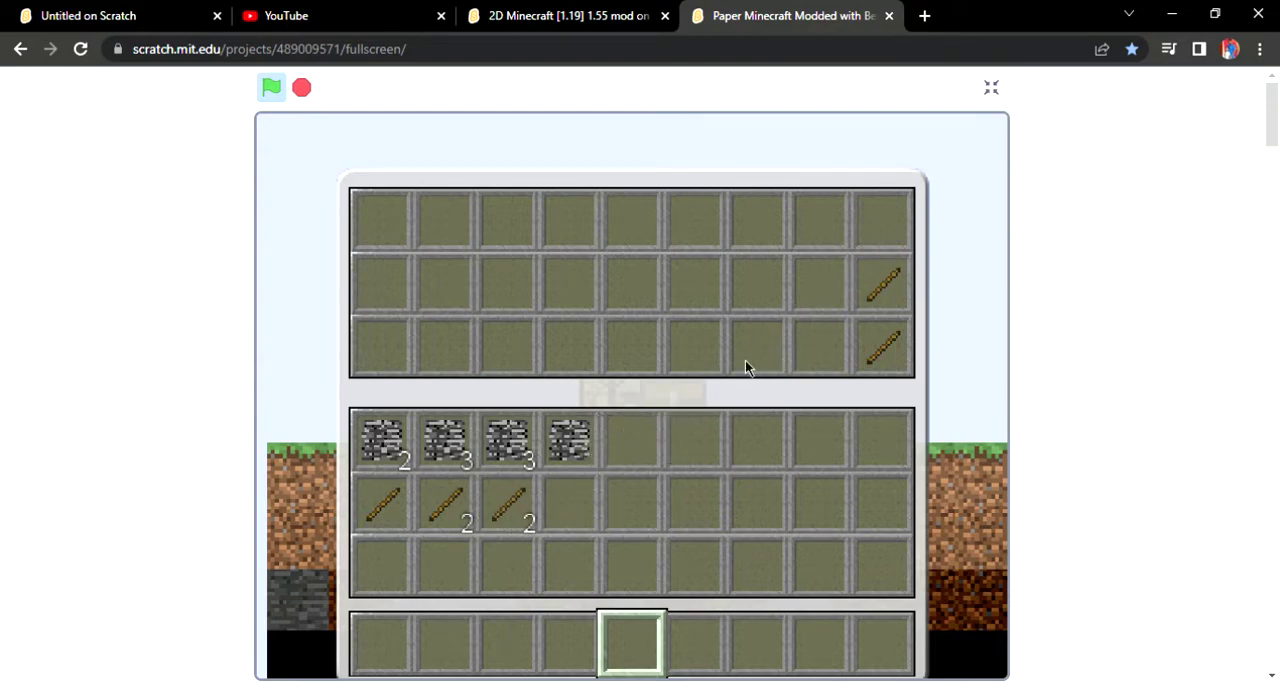
pyautogui.click(883, 287)
pyautogui.click(883, 348)
pyautogui.click(572, 505)
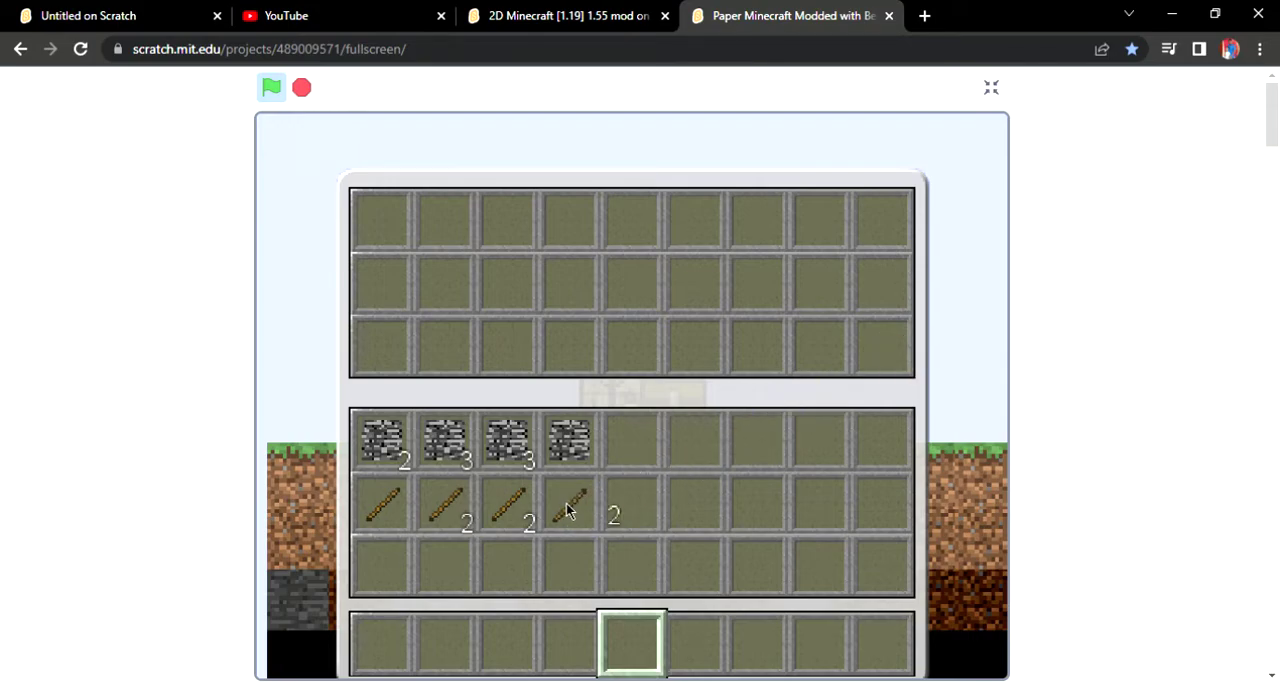
pyautogui.press('e')
# On the crafting table, stack two bedrock above a stick and take the Bedrock Sword
pyautogui.click(627, 407)
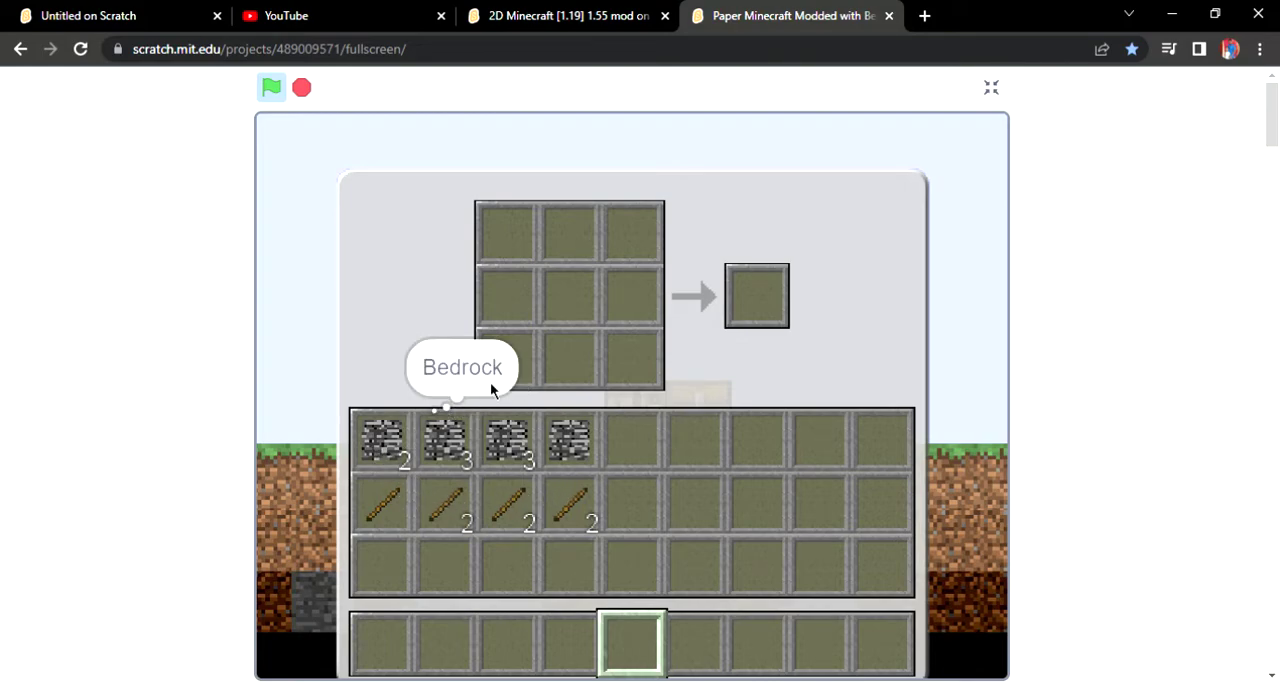
pyautogui.click(390, 455)
pyautogui.click(572, 295)
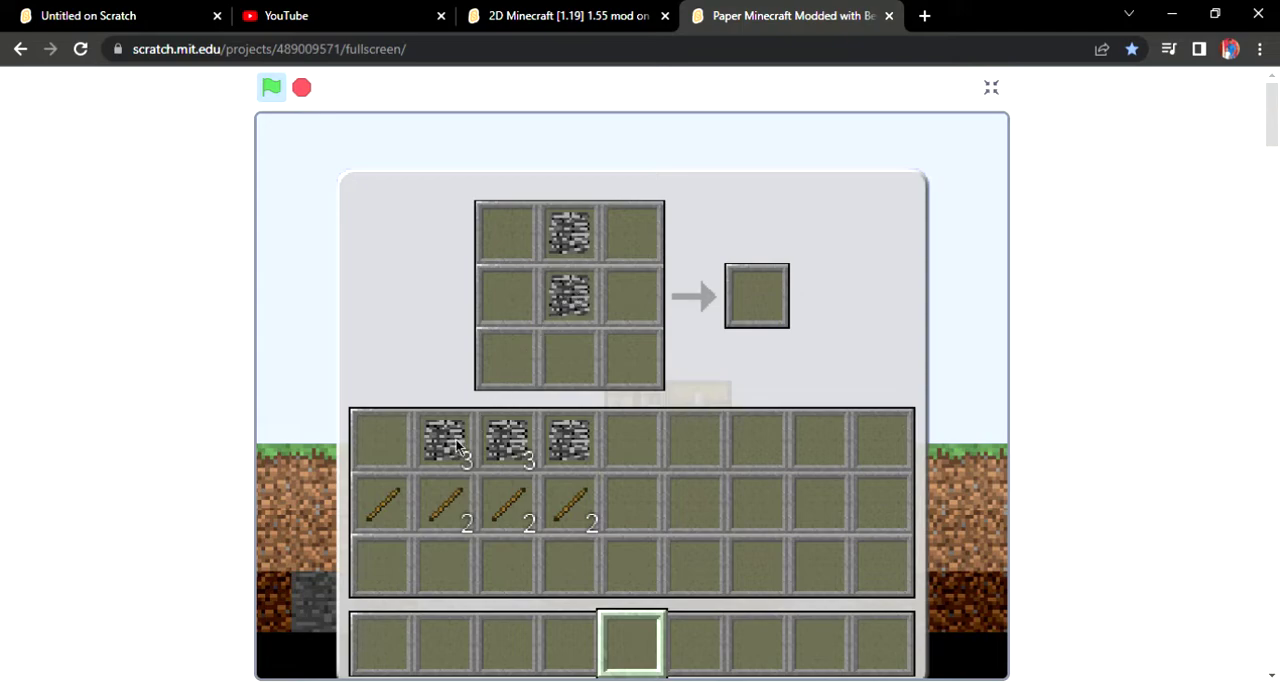
pyautogui.click(385, 505)
pyautogui.click(568, 358)
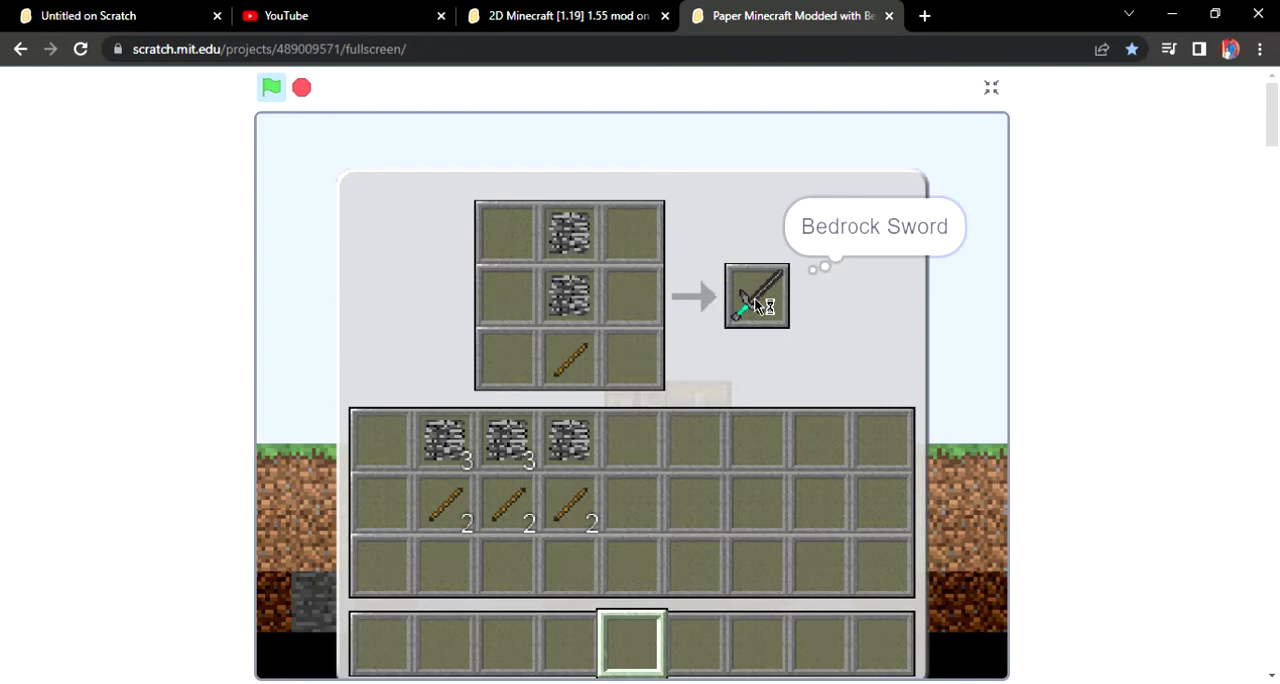
pyautogui.click(755, 293)
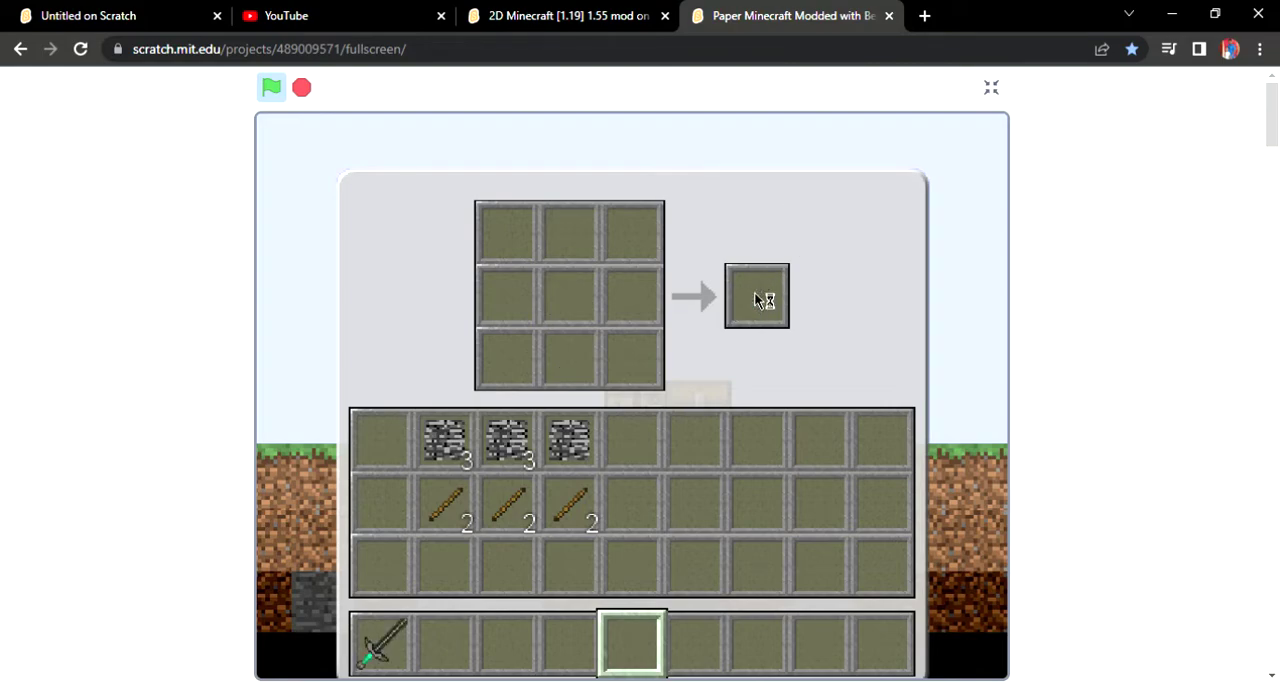
# Fill the top row with bedrock, add sticks down the centre, and take the Bedrock Pickaxe
pyautogui.click(444, 440)
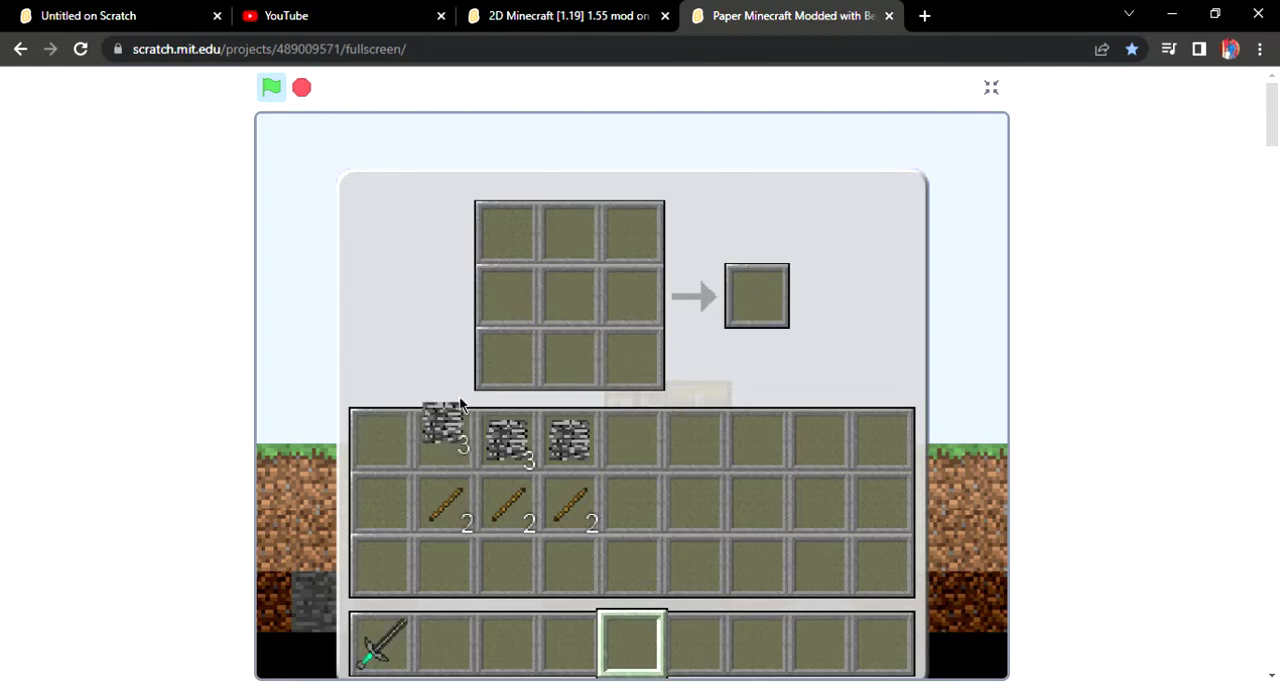
pyautogui.click(507, 237)
pyautogui.click(632, 232)
pyautogui.click(570, 232)
pyautogui.click(446, 508)
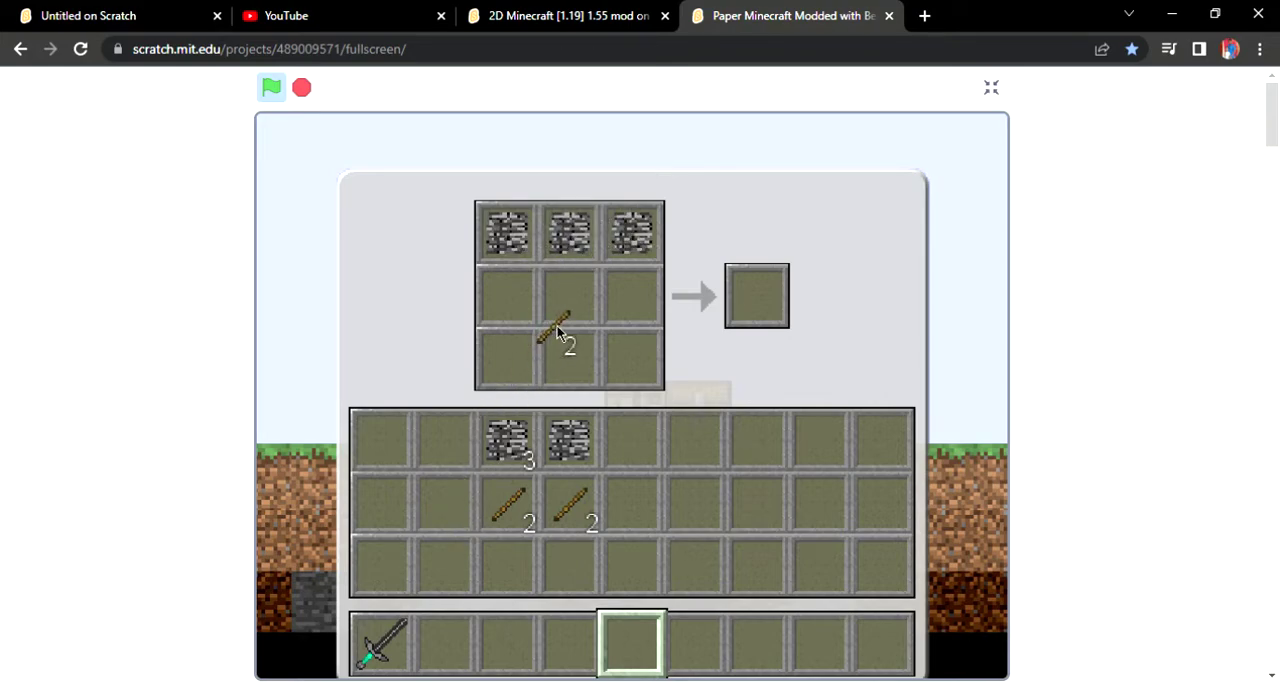
pyautogui.click(560, 355)
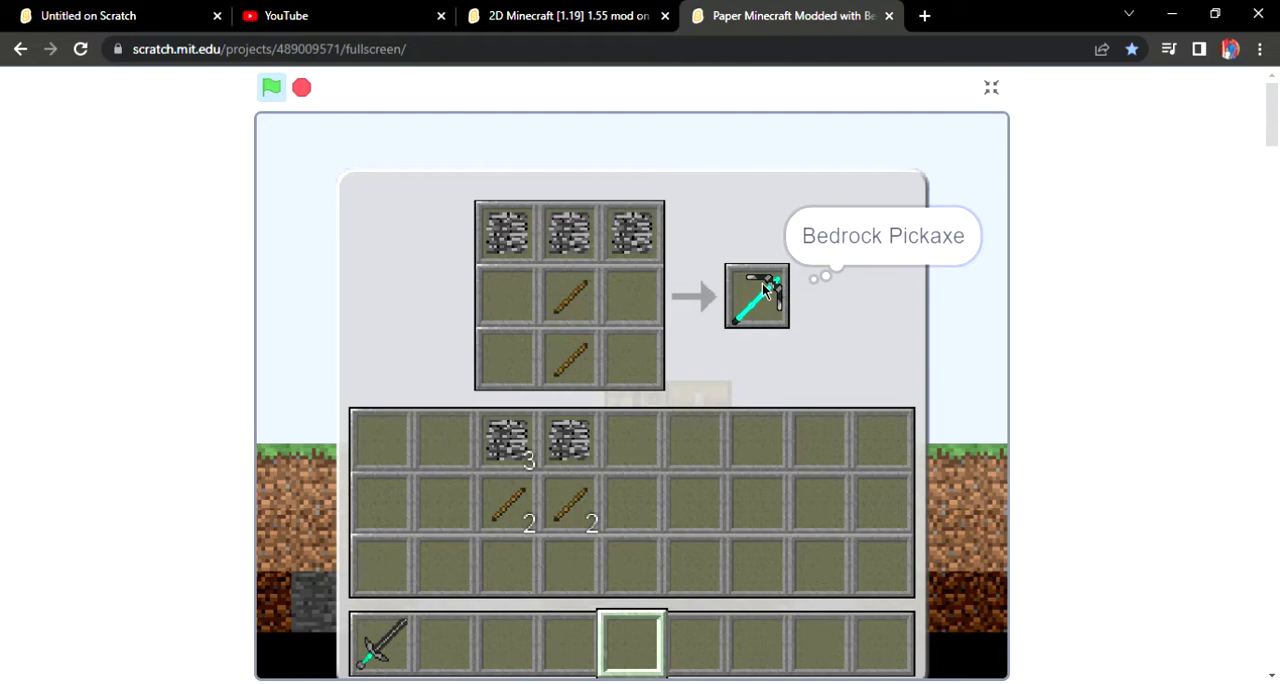
pyautogui.keyDown('shift'); pyautogui.click(762, 283); pyautogui.keyUp('shift')
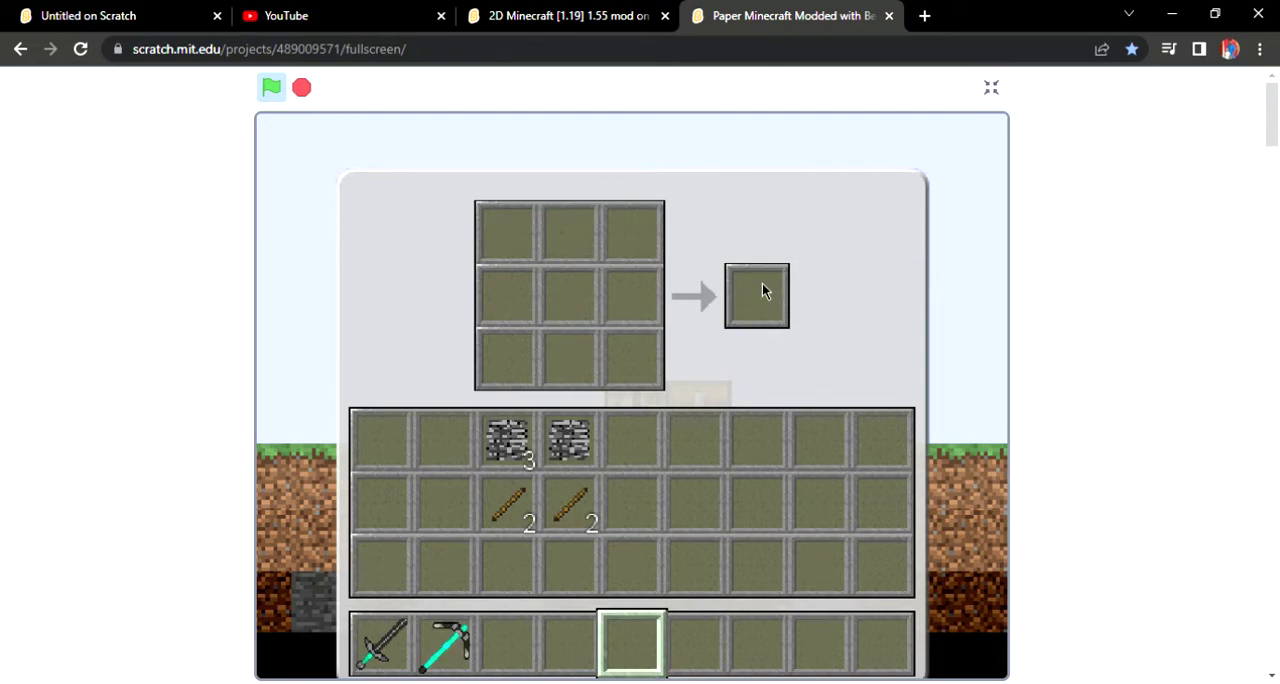
pyautogui.click(507, 440)
# Arrange bedrock and sticks into the axe recipe and collect the Bedrock Axe
pyautogui.rightClick(569, 237)
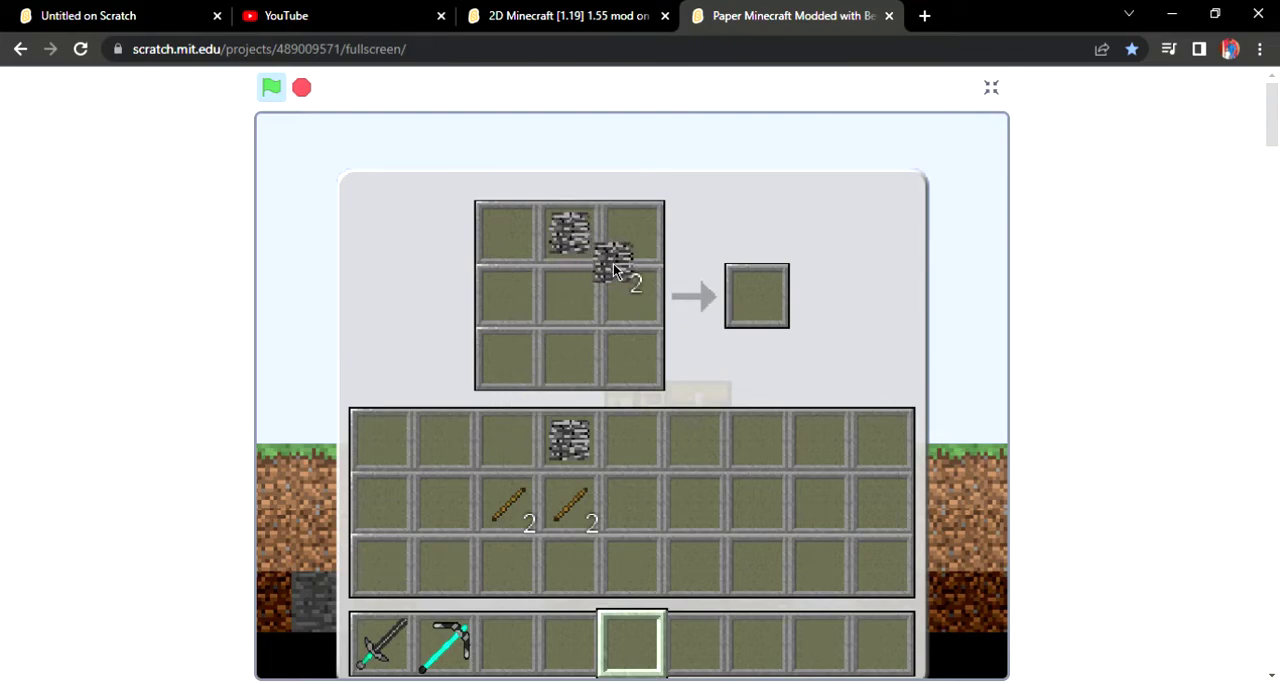
pyautogui.rightClick(632, 232)
pyautogui.click(632, 295)
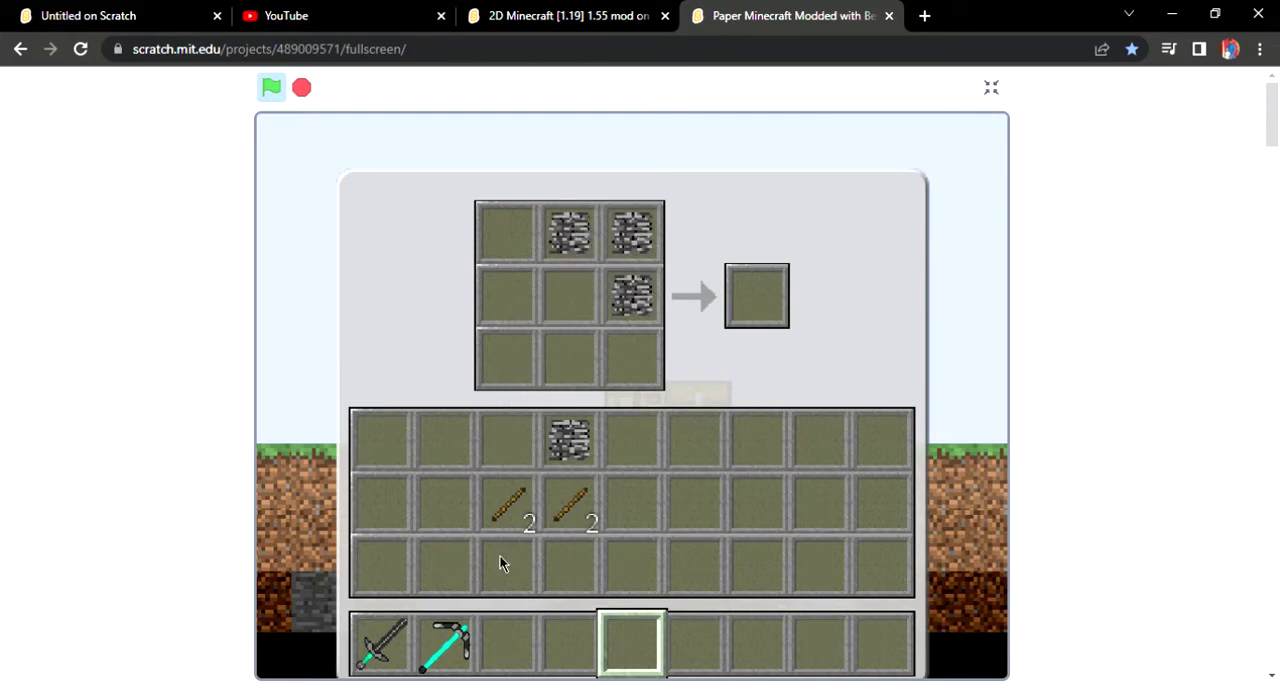
pyautogui.click(507, 503)
pyautogui.rightClick(569, 295)
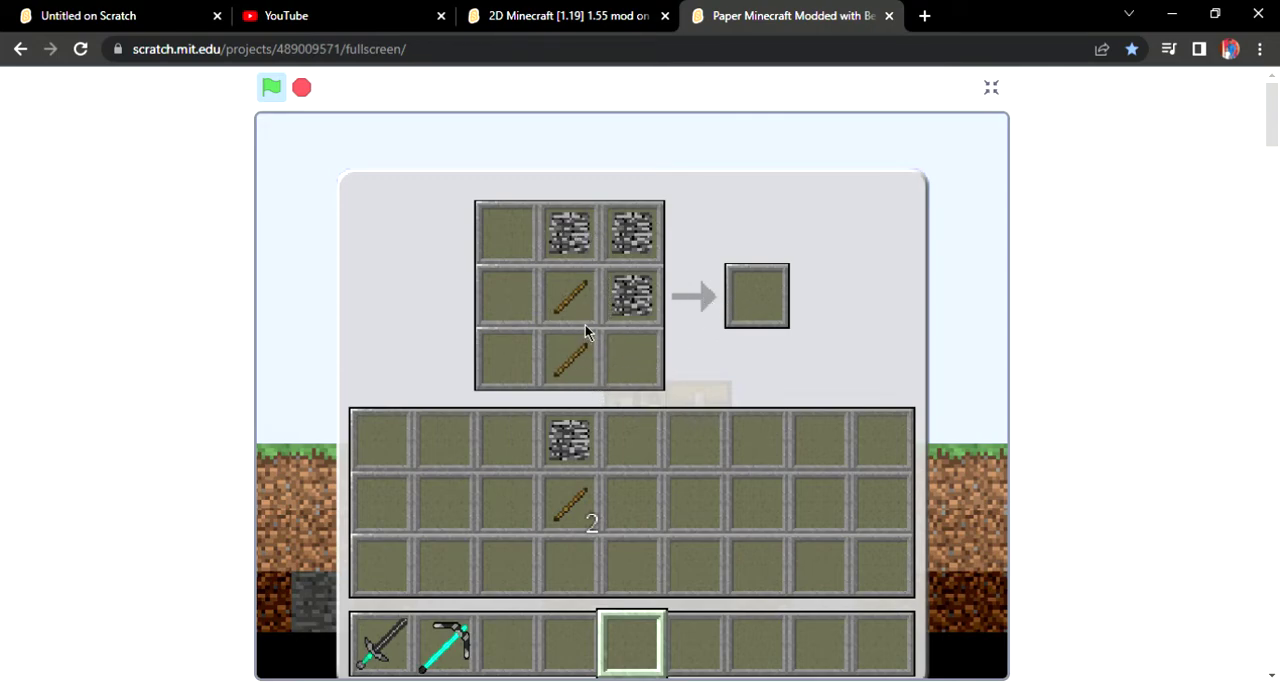
pyautogui.click(632, 295)
pyautogui.click(524, 244)
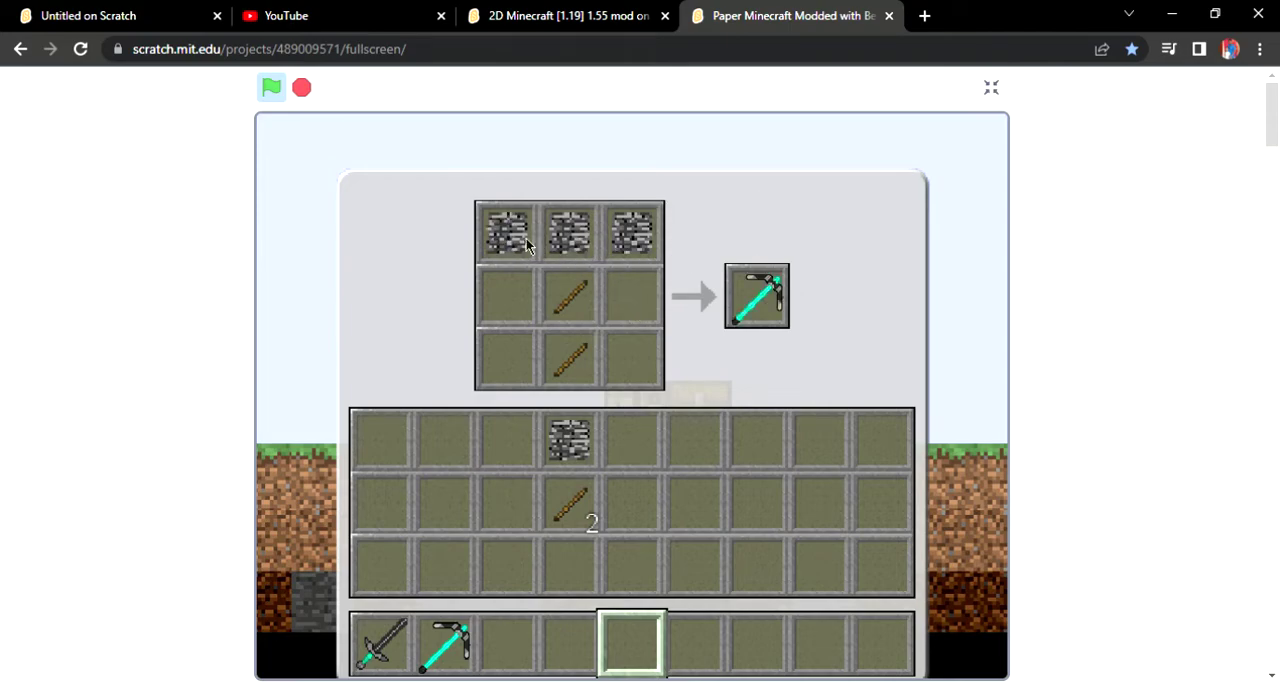
pyautogui.click(638, 244)
pyautogui.click(524, 293)
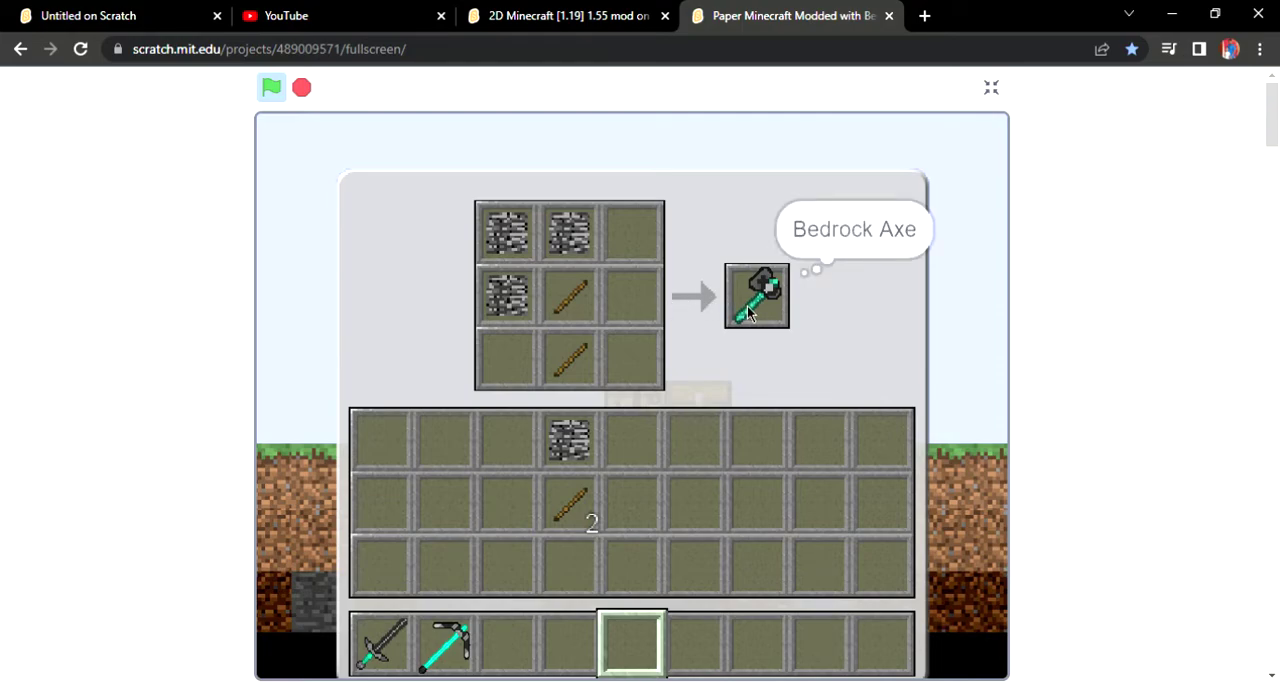
pyautogui.keyDown('shift'); pyautogui.click(747, 306); pyautogui.keyUp('shift')
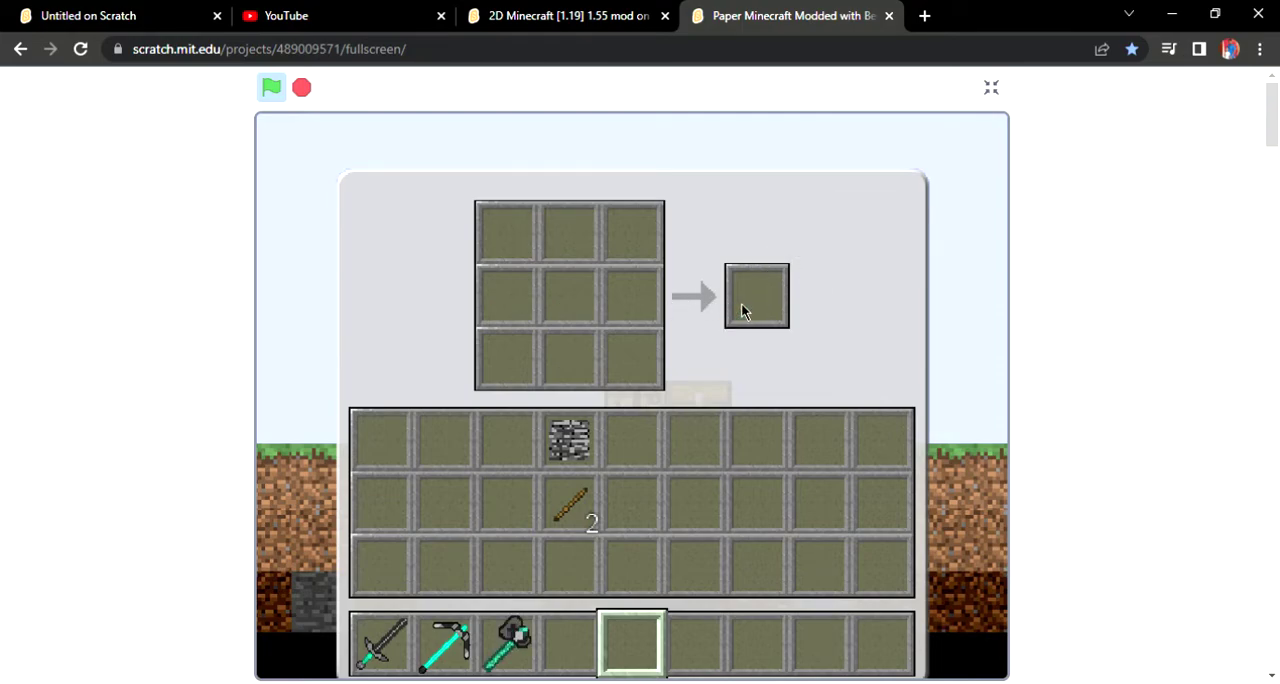
# Place bedrock above two sticks, collect the Bedrock Shovel, and close crafting
pyautogui.click(572, 442)
pyautogui.click(582, 245)
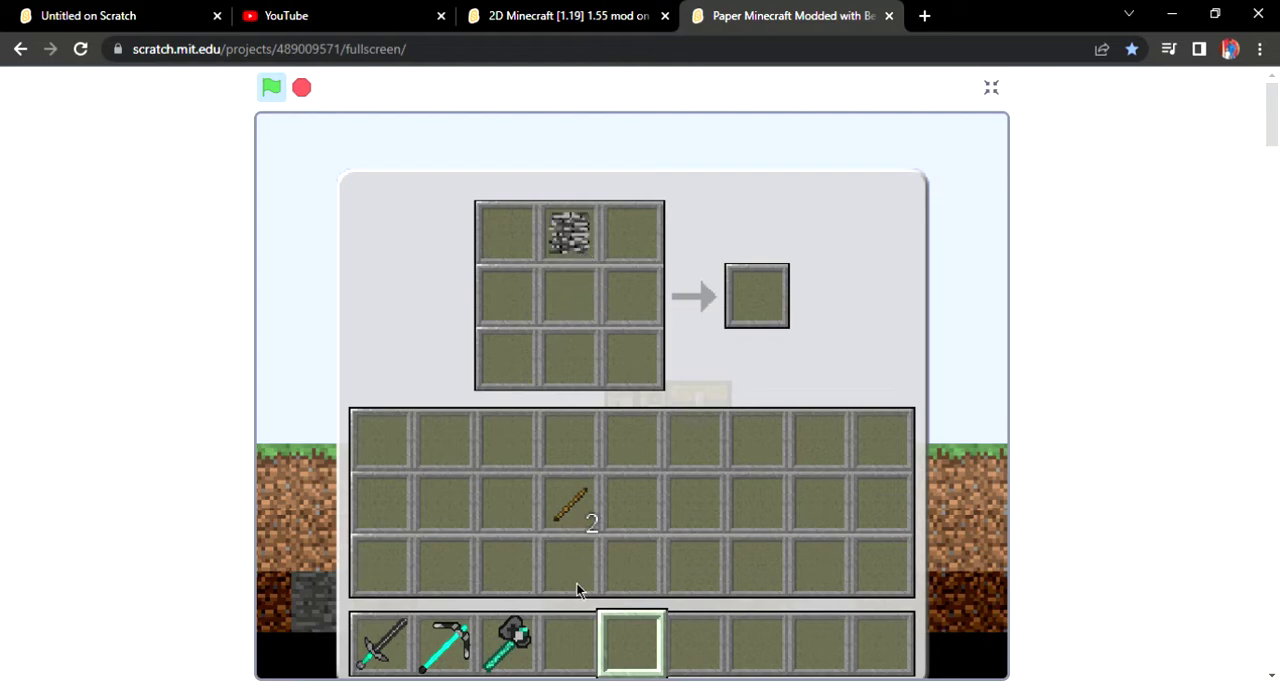
pyautogui.click(572, 508)
pyautogui.click(567, 310)
pyautogui.keyDown('shift'); pyautogui.click(768, 294); pyautogui.keyUp('shift')
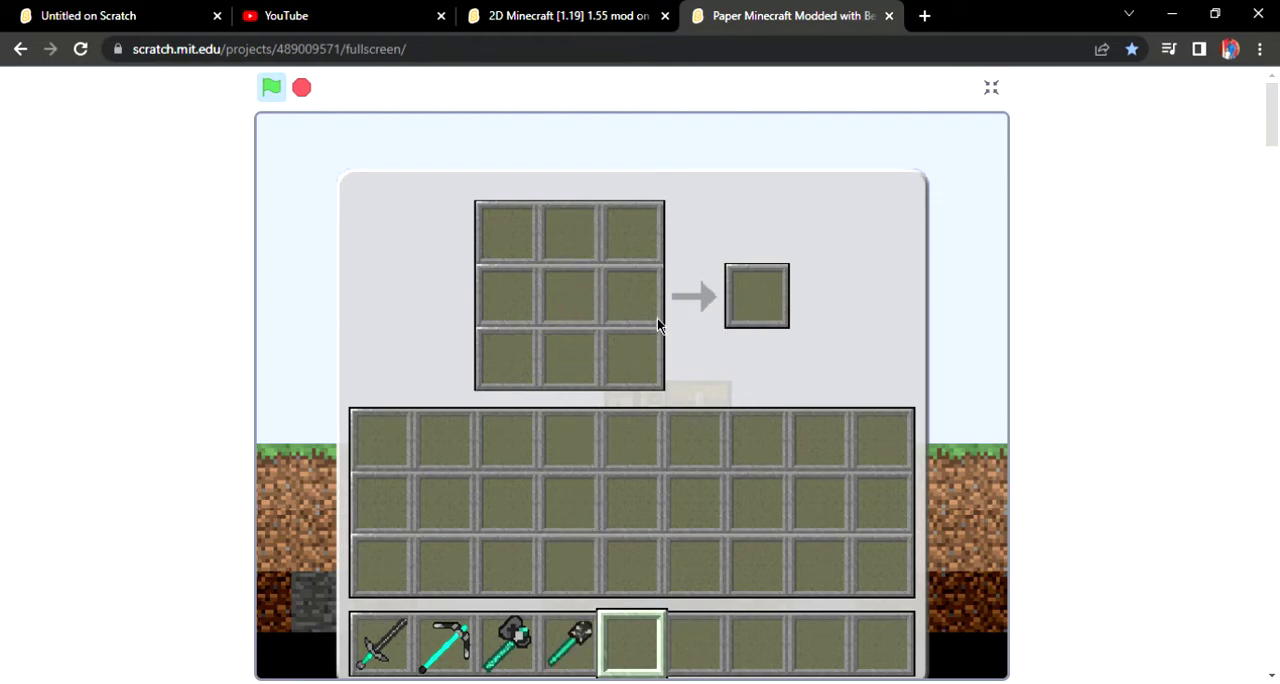
pyautogui.press('e')
# Hold the bedrock axe, then drag Zombie and Creeper spawn eggs from Miscellaneous into the hotbar
pyautogui.press('d')
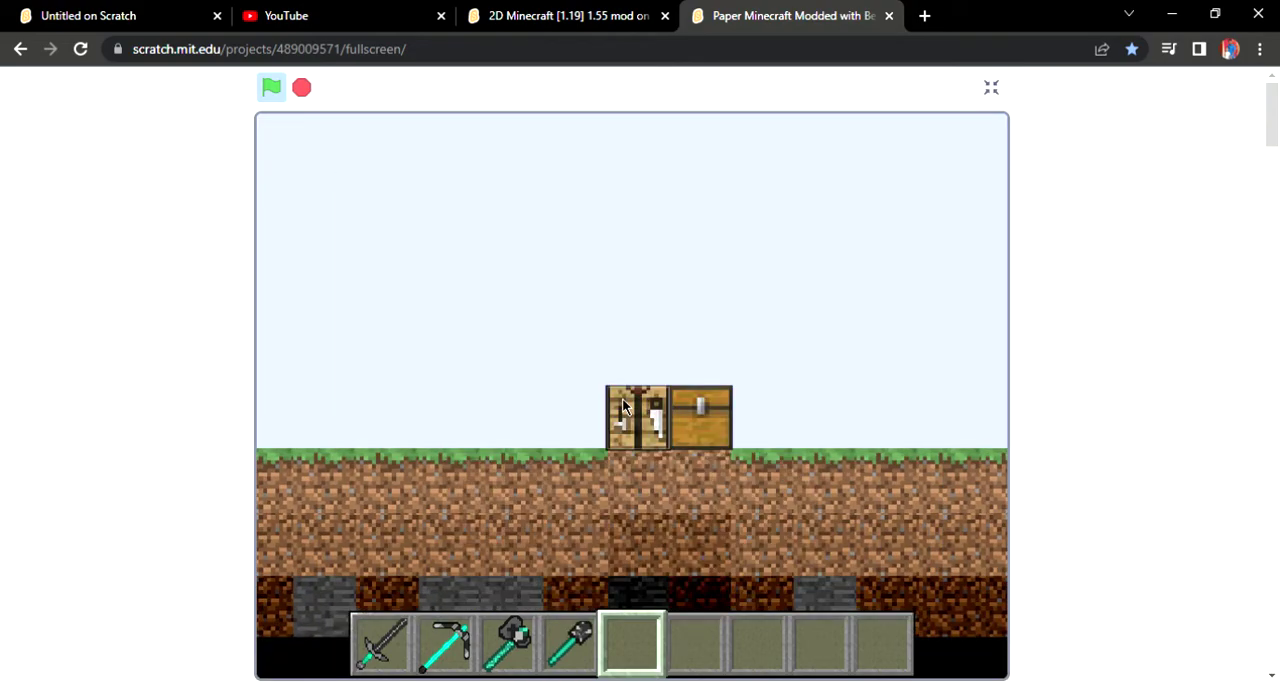
pyautogui.press('3')
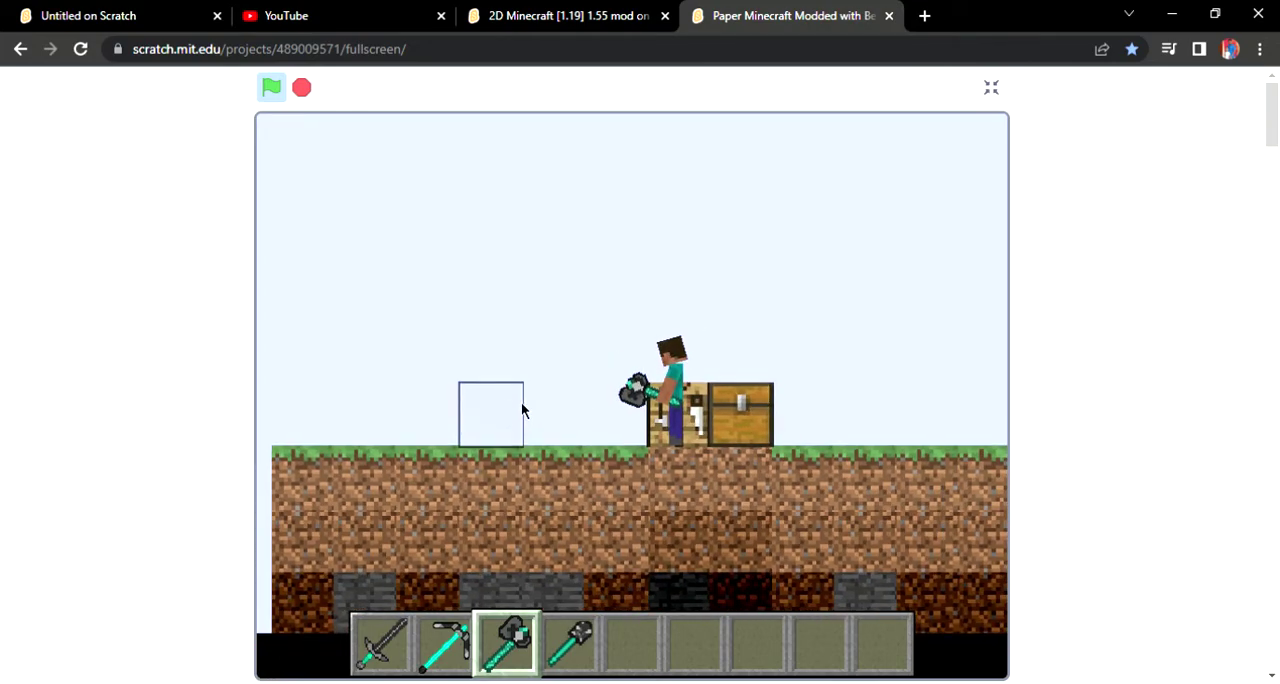
pyautogui.press('e')
pyautogui.press('2')
pyautogui.click(455, 228)
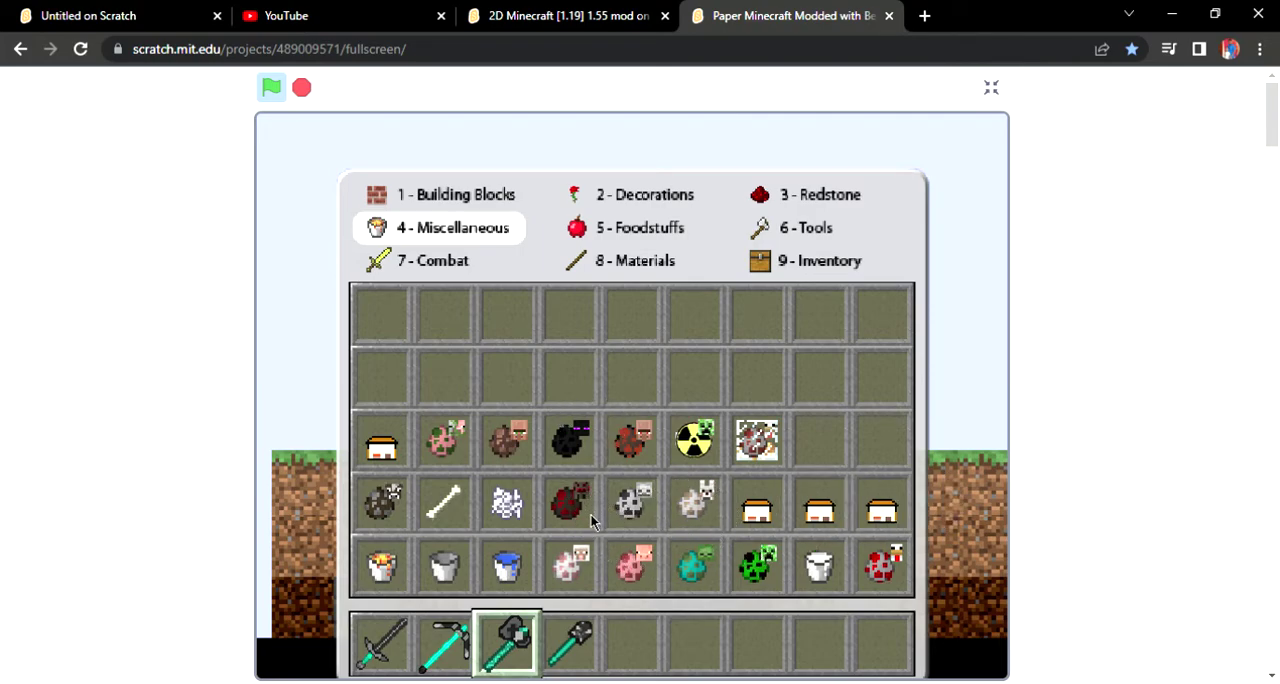
pyautogui.moveTo(697, 566); pyautogui.dragTo(630, 640)
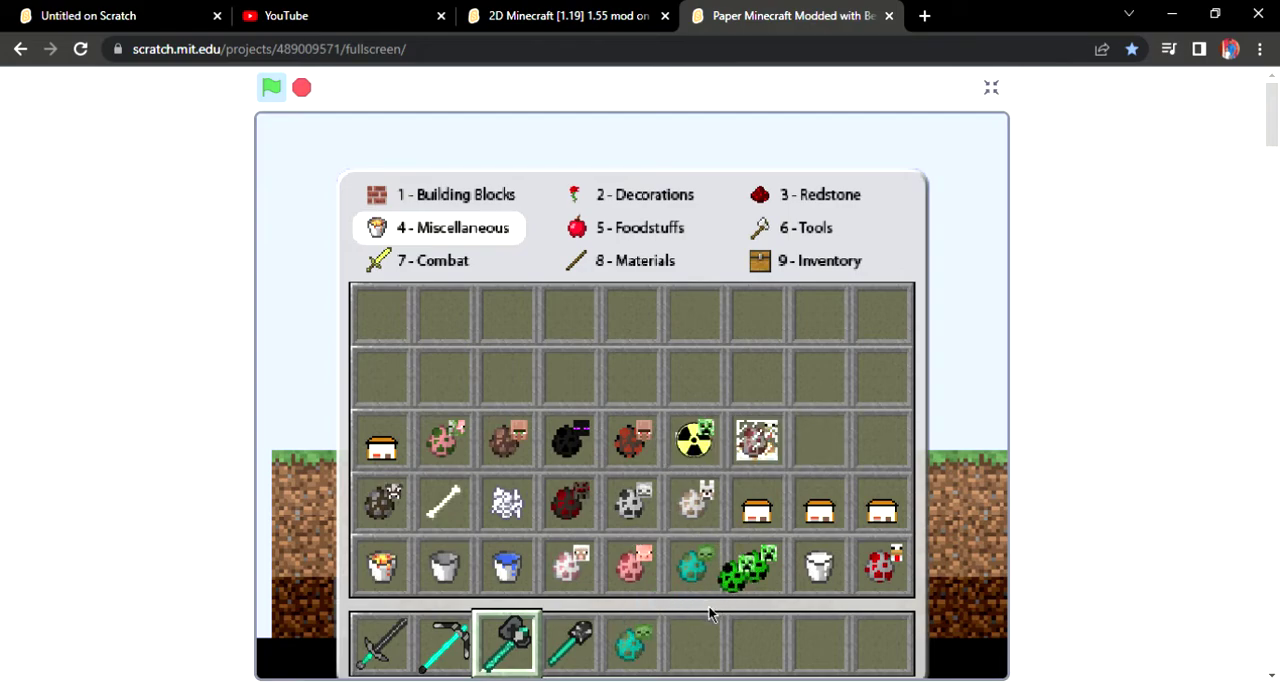
pyautogui.moveTo(756, 566); pyautogui.dragTo(695, 640)
pyautogui.press('e')
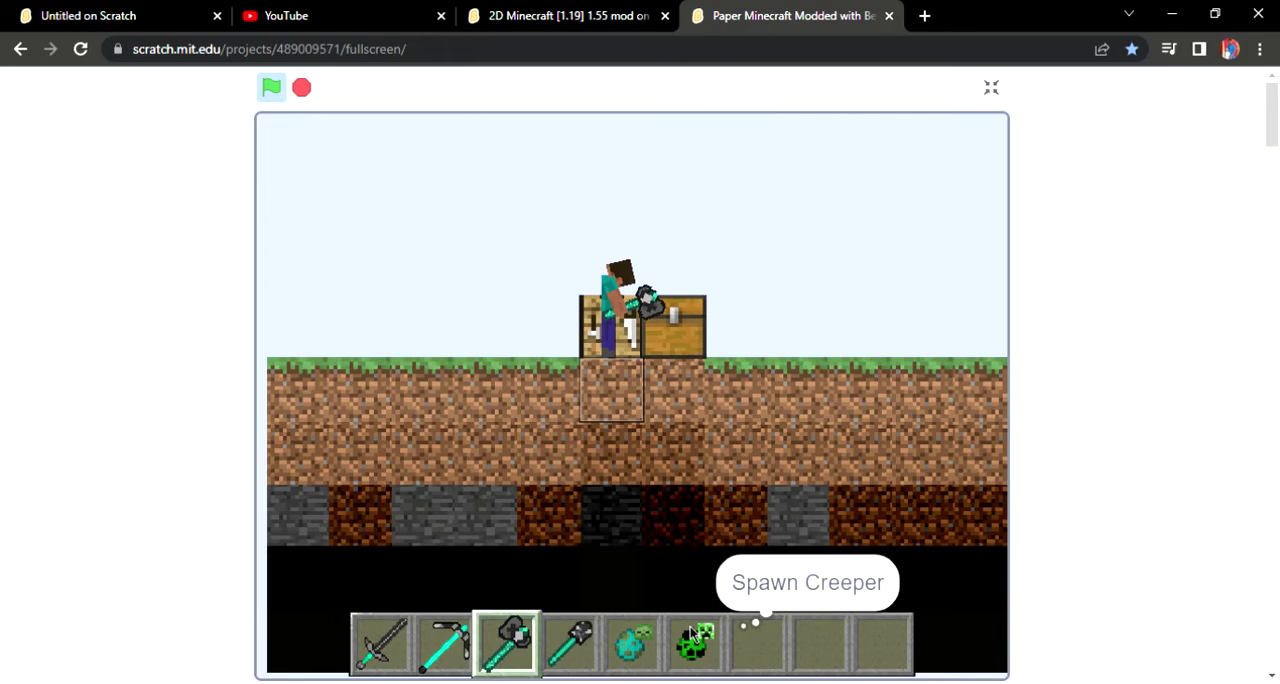
# Walk left, select the zombie spawn egg in slot 5, and place it beside the player
pyautogui.press('a')
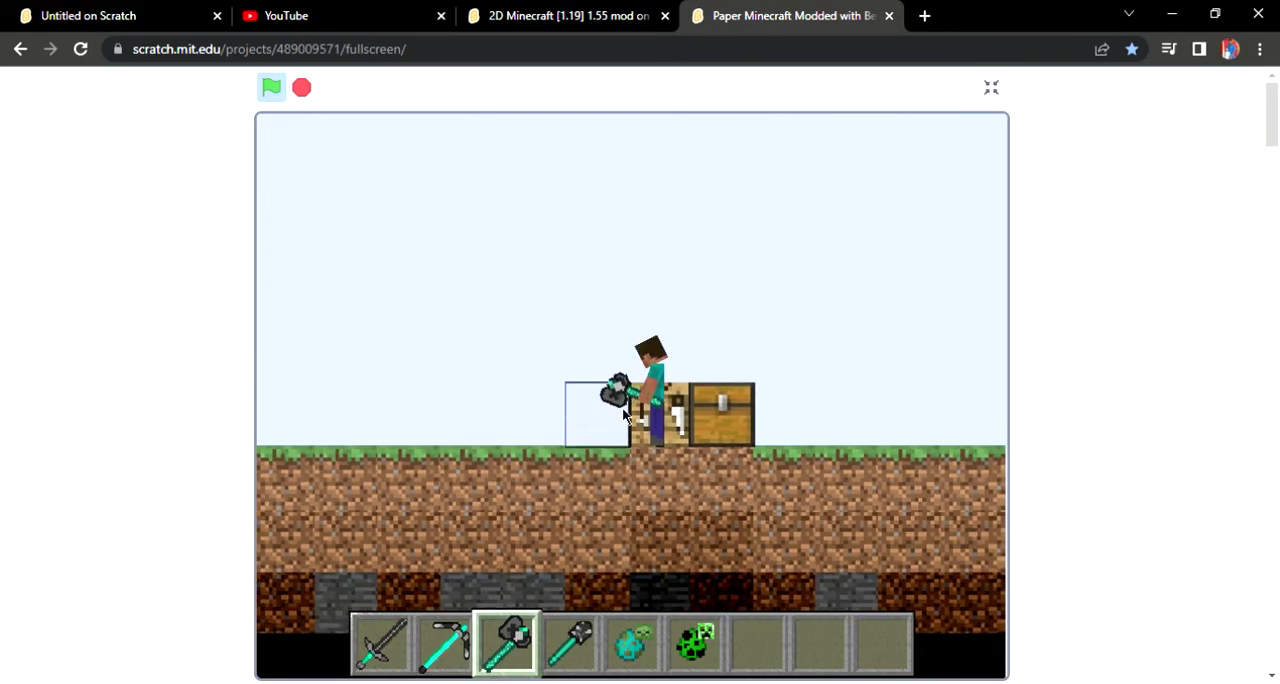
pyautogui.press('a')
pyautogui.press('5')
pyautogui.press('a')
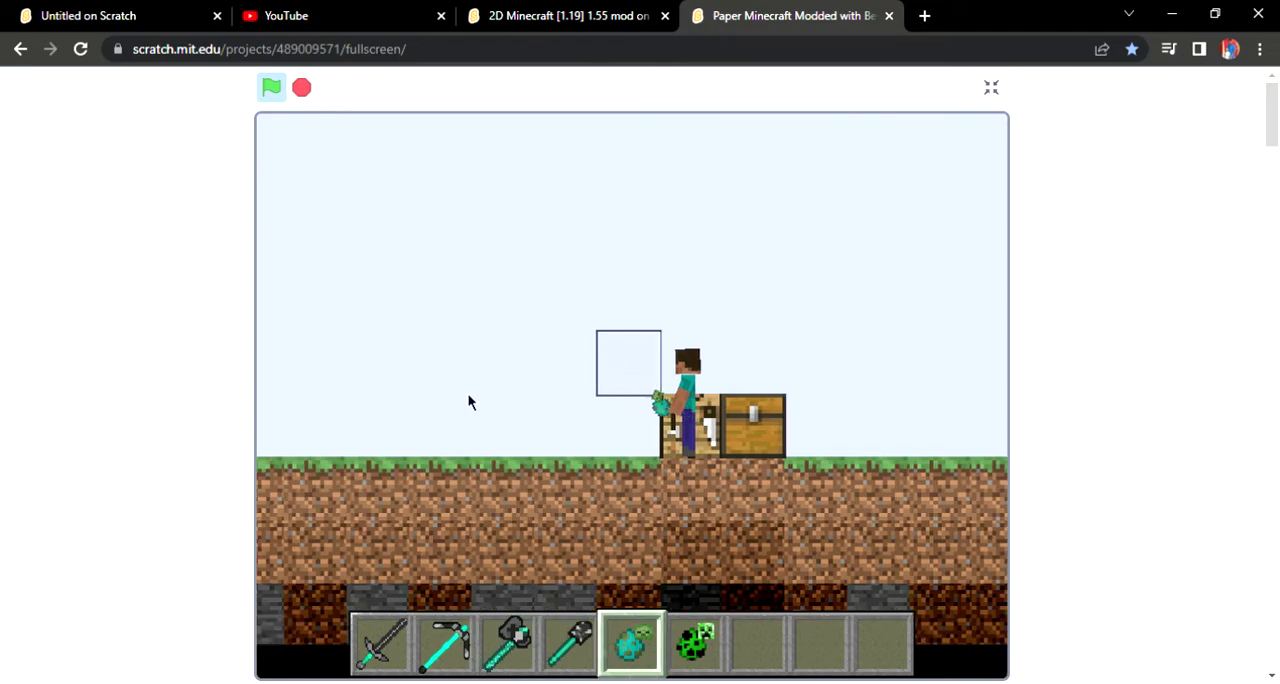
pyautogui.click(451, 410)
# Switch to the bedrock sword in slot 1 and strike the zombie three times
pyautogui.press('1')
pyautogui.press('a')
pyautogui.press('a')
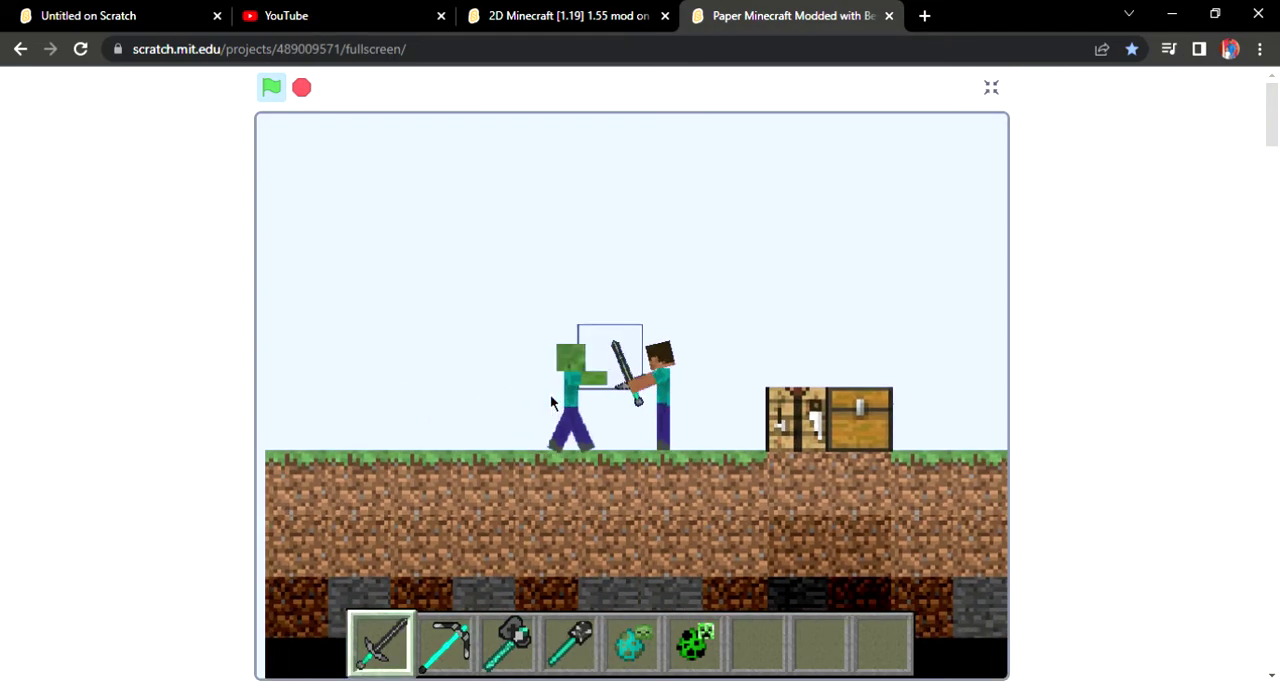
pyautogui.click(550, 394)
pyautogui.click(550, 394)
pyautogui.press('d')
pyautogui.click(550, 394)
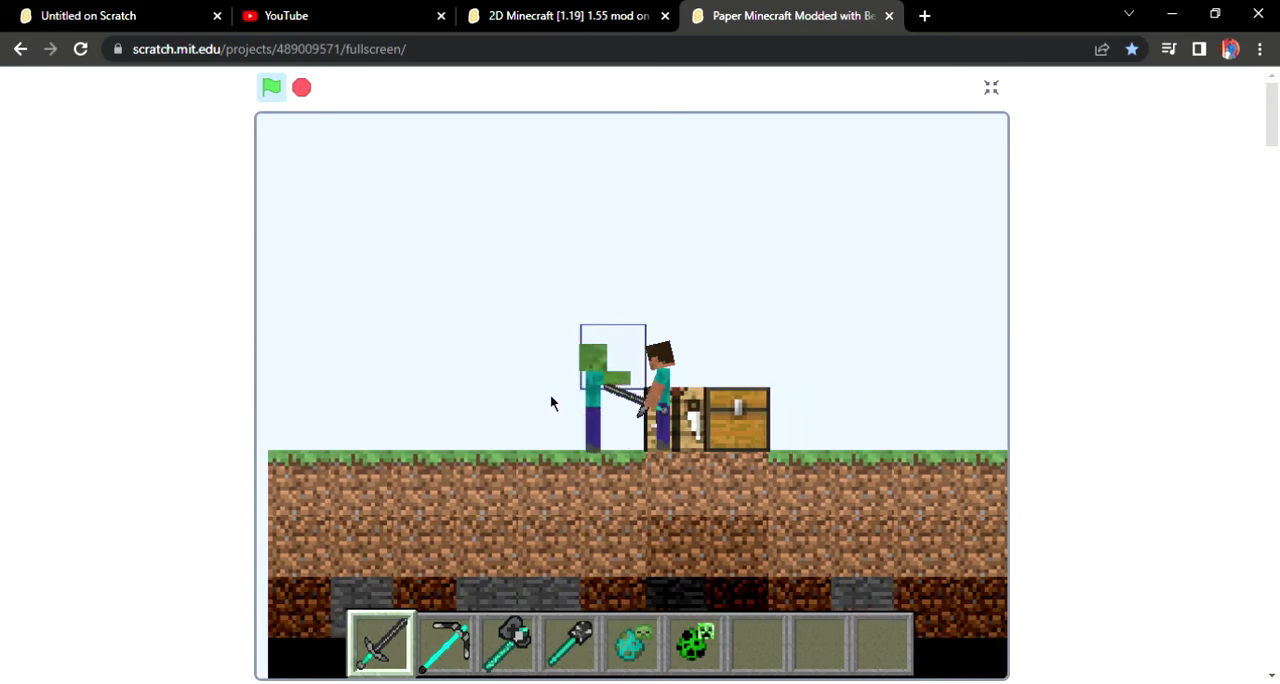